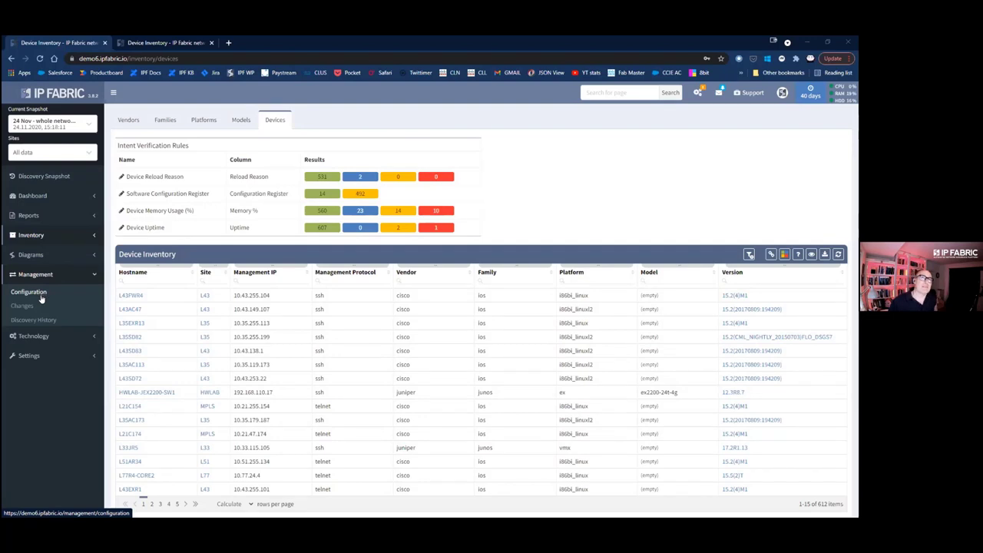
Compare the network changes between the snapshots of 24/11/2020, 15:18:11 and 25/11/2020, 13:39:04.
{"action": "left_click", "coordinate": [27, 307]}
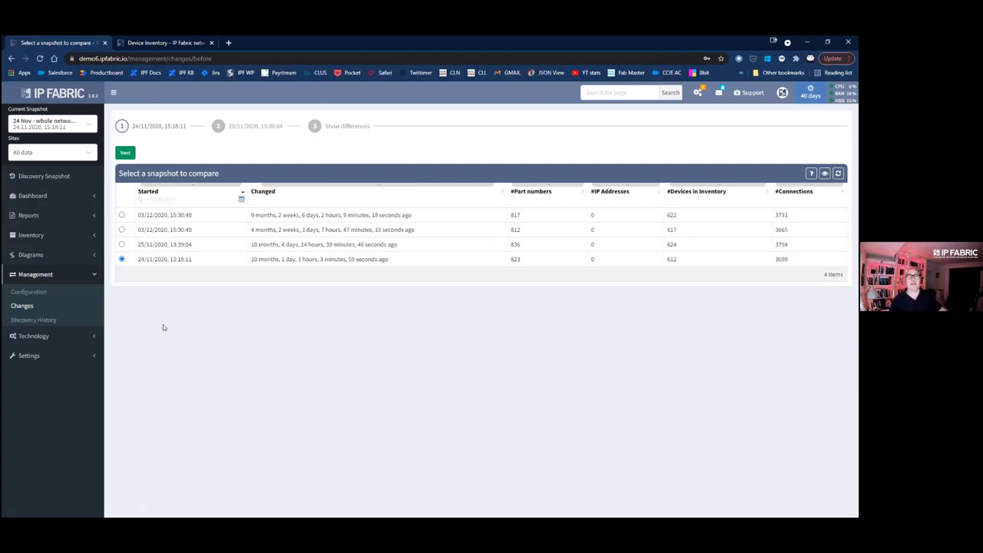
{"action": "left_click", "coordinate": [125, 152]}
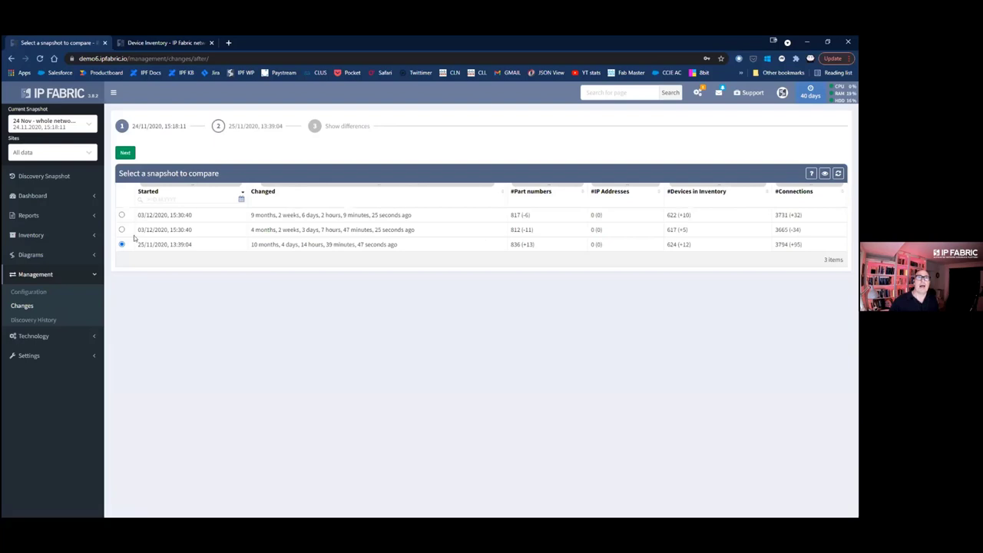
{"action": "left_click", "coordinate": [124, 153]}
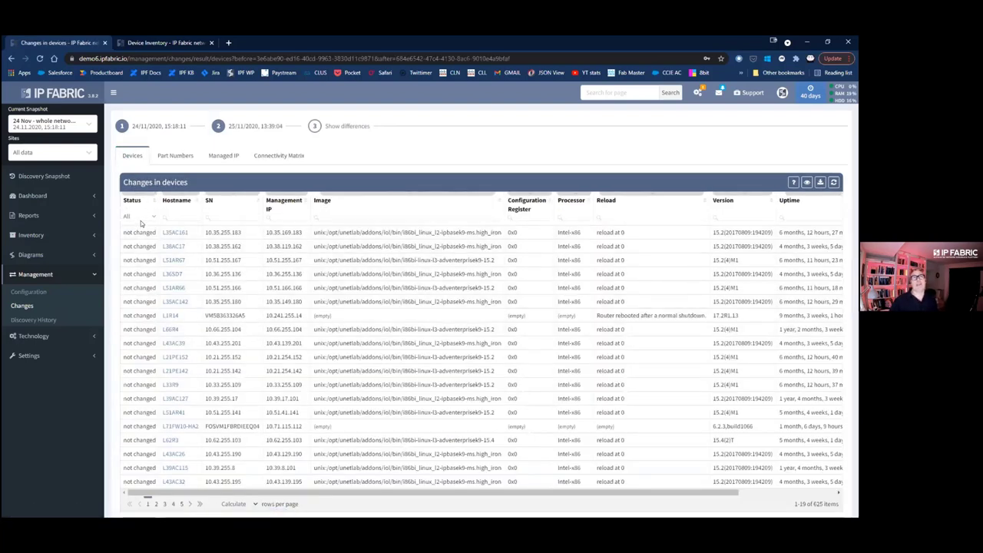
Filter the device changes by status to show only added and removed devices.
{"action": "left_click", "coordinate": [142, 217]}
{"action": "left_click", "coordinate": [138, 232]}
{"action": "left_click", "coordinate": [142, 245]}
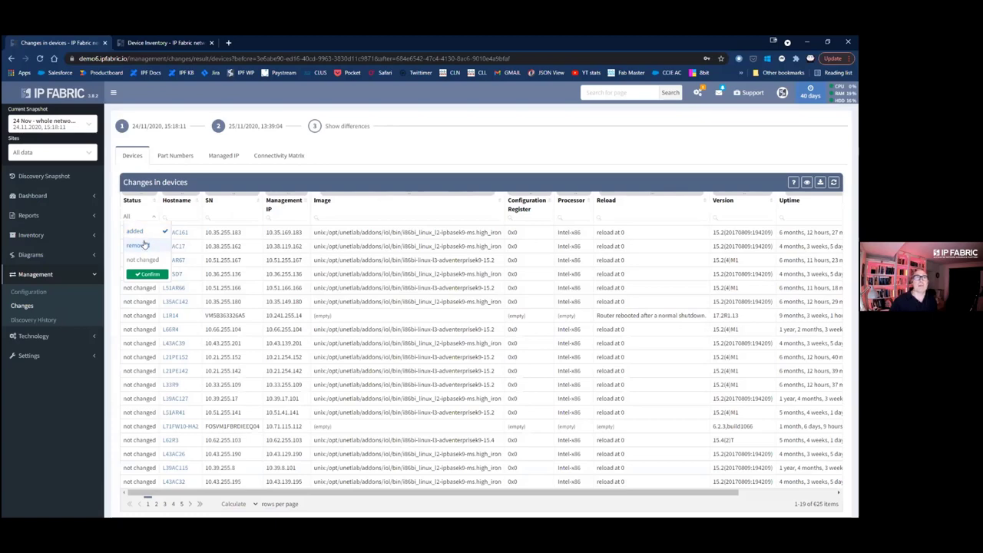
{"action": "left_click", "coordinate": [150, 274]}
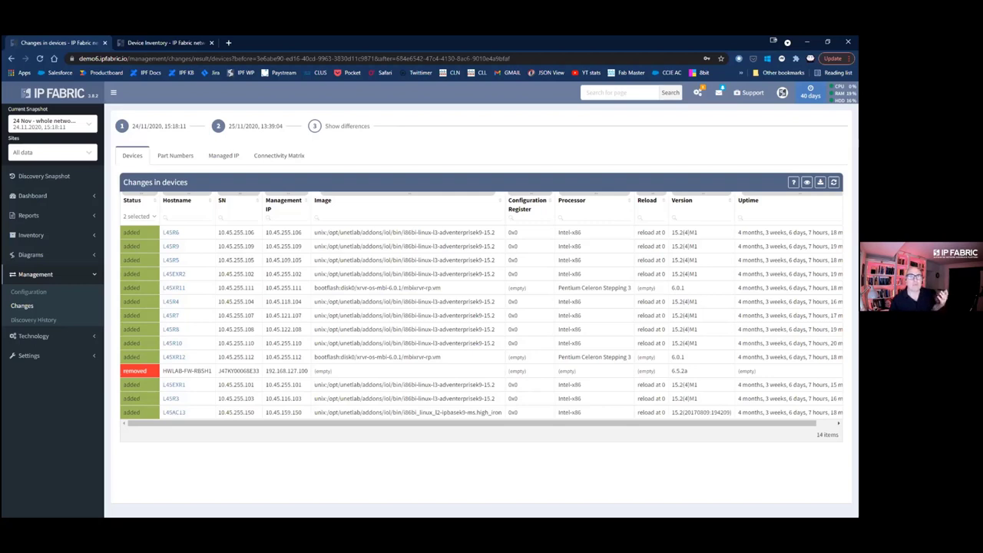
Review the request payload and API documentation for the device changes table, and close them again.
{"action": "left_click", "coordinate": [26, 278]}
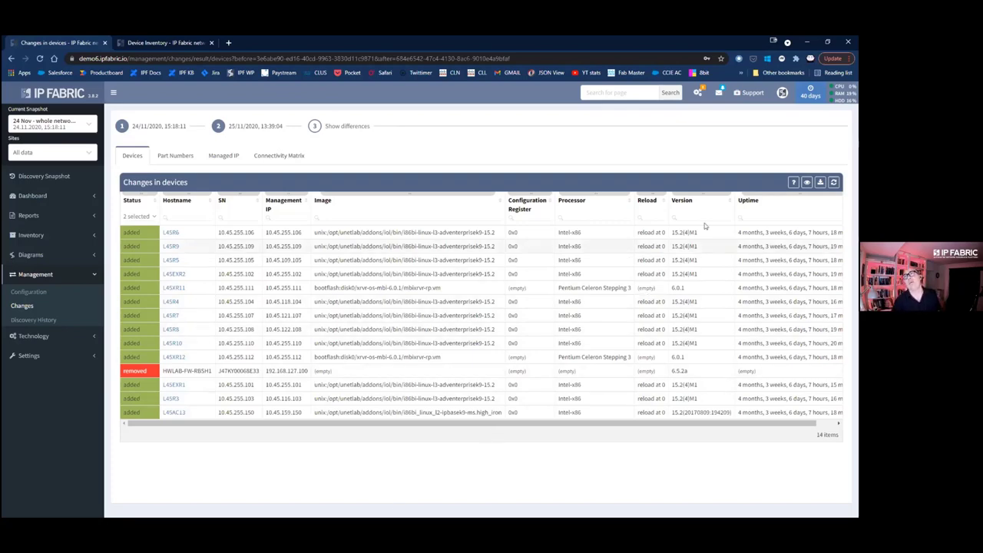
{"action": "left_click", "coordinate": [794, 183]}
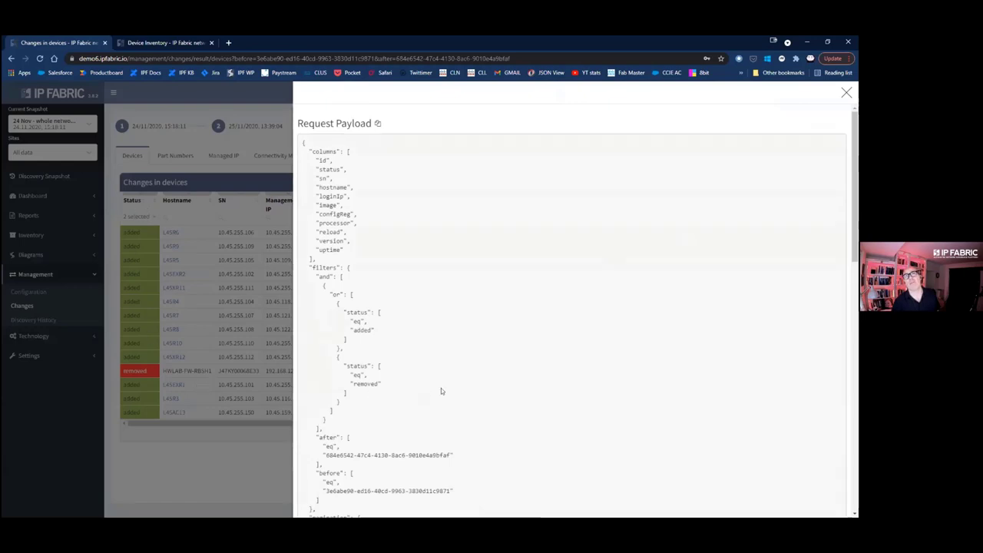
{"action": "scroll", "coordinate": [441, 391], "scroll_direction": "down", "scroll_amount": 4}
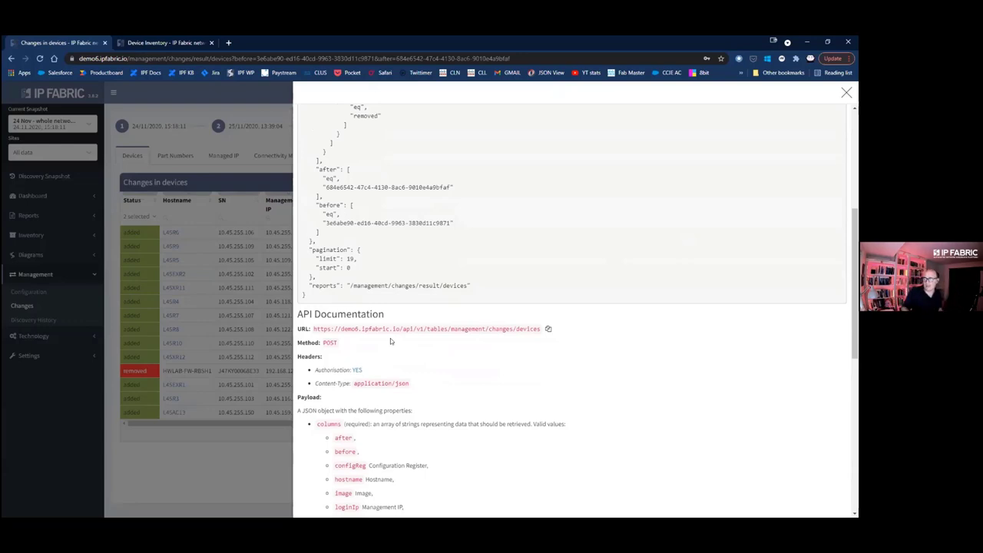
{"action": "left_click", "coordinate": [846, 92]}
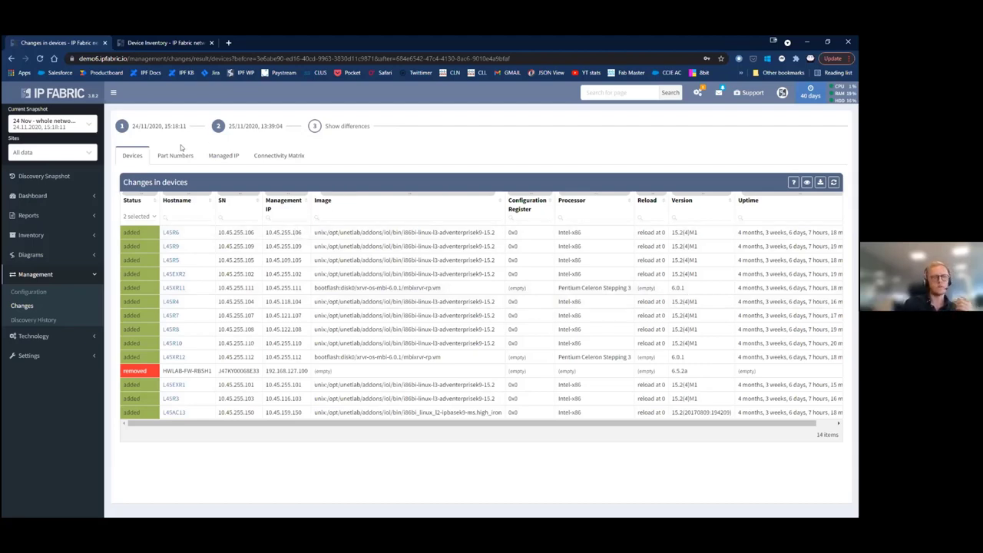
Open the BGP neighbors table under the routing technologies and filter it to the red results of the BGP Neighbor State rule.
{"action": "left_click", "coordinate": [43, 338]}
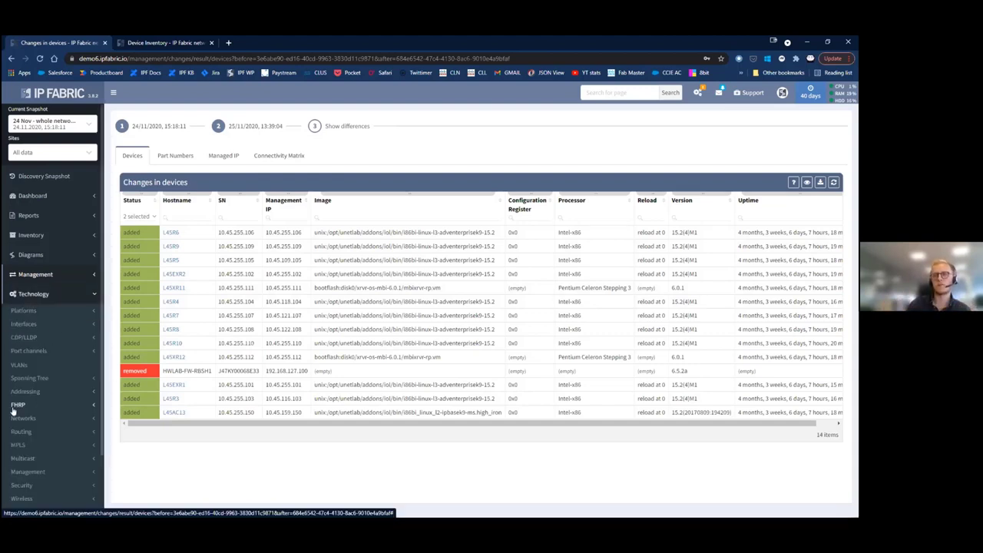
{"action": "scroll", "coordinate": [20, 407], "scroll_direction": "down", "scroll_amount": 2}
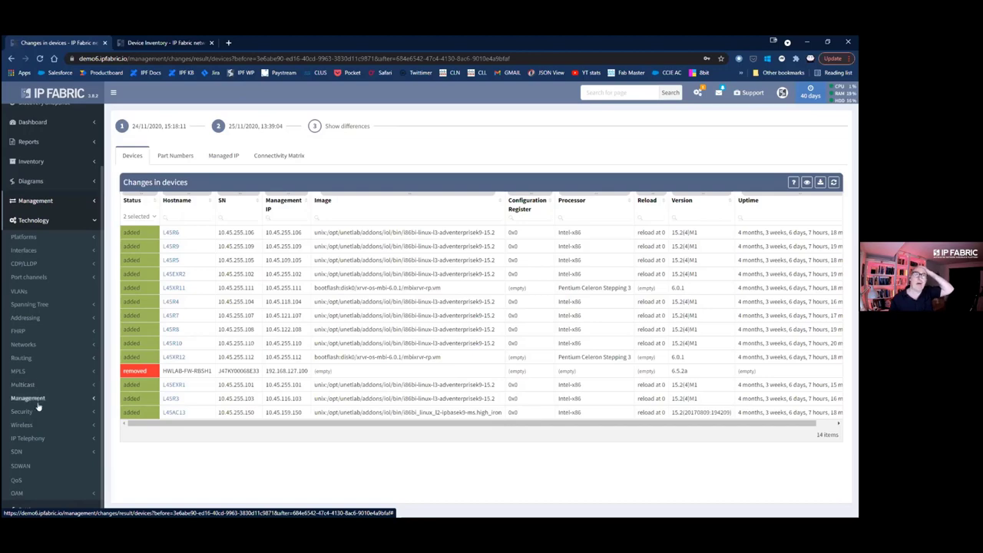
{"action": "left_click", "coordinate": [21, 358]}
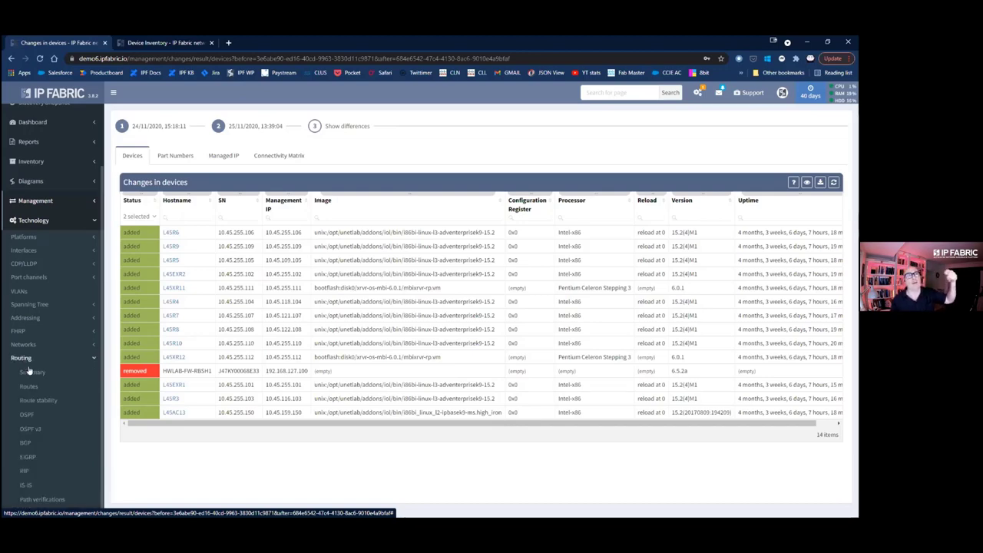
{"action": "left_click", "coordinate": [25, 443]}
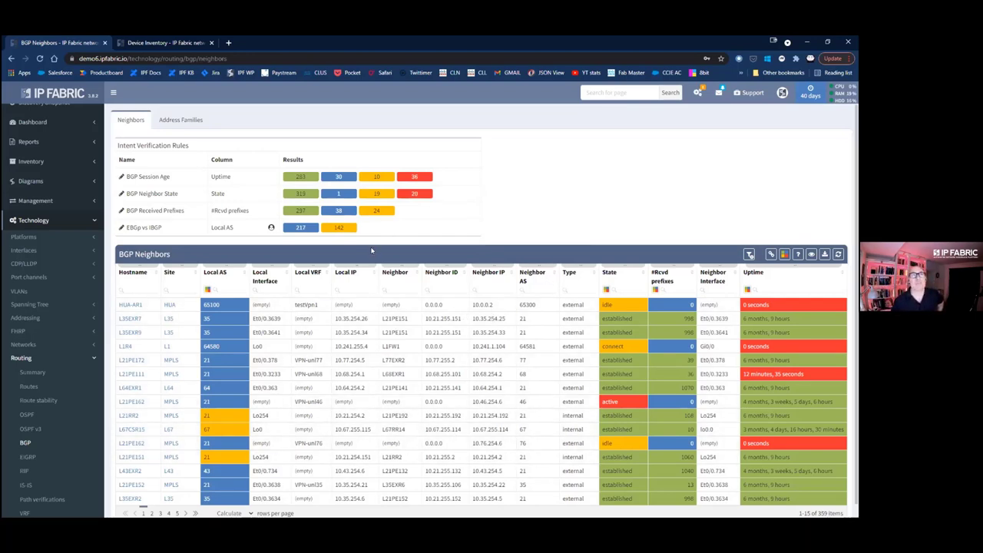
{"action": "left_click", "coordinate": [415, 195]}
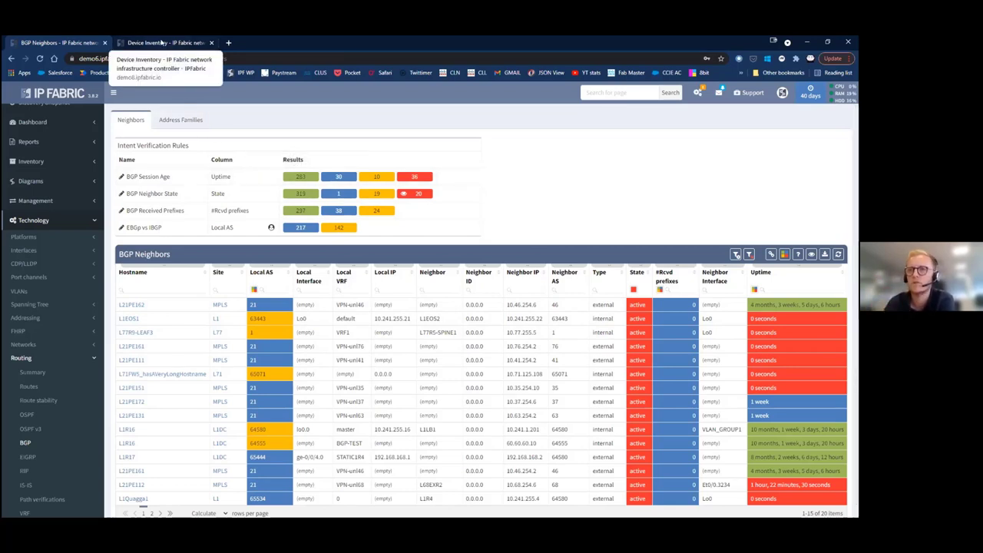
In the Demo Day 3 instance, run a unicast TCP path look-up from 10.47.116.192 port 10000 to 10.66.126.112 port 80.
{"action": "left_click", "coordinate": [161, 43]}
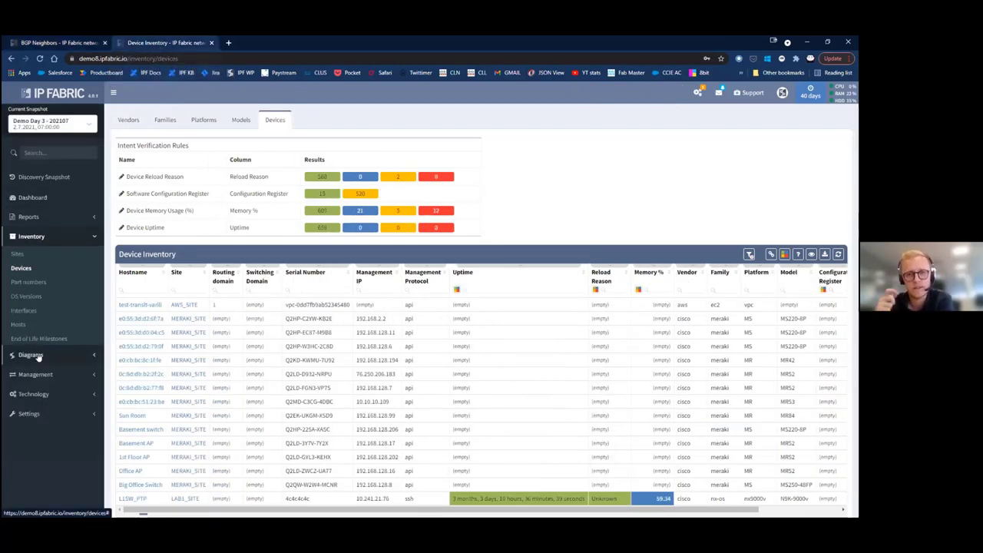
{"action": "left_click", "coordinate": [37, 356]}
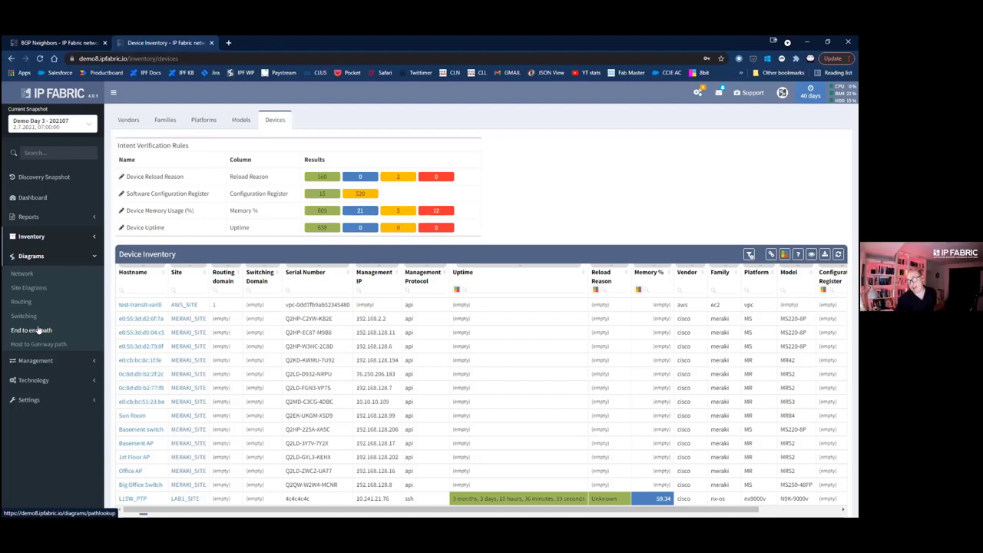
{"action": "left_click", "coordinate": [36, 329]}
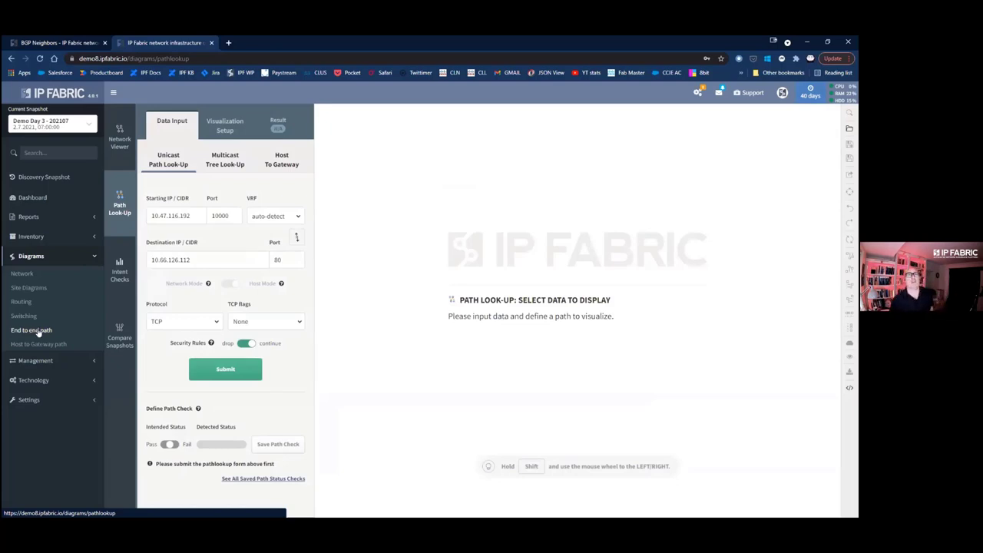
{"action": "left_click", "coordinate": [225, 370]}
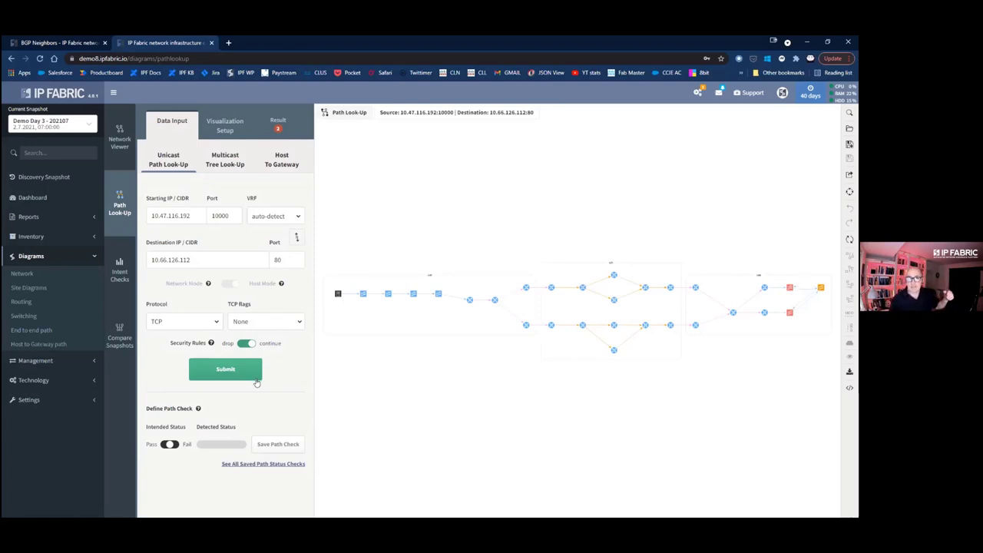
Run a multicast tree look-up from source 10.33.230.2 port 10000 to group 233.1.1.1 port 80, and collapse the input form.
{"action": "left_click", "coordinate": [227, 160]}
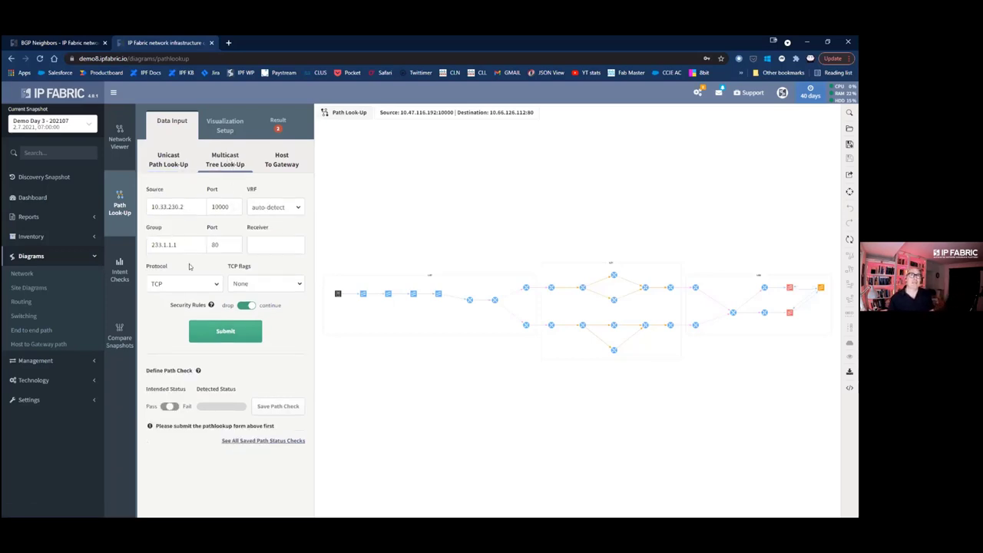
{"action": "left_click", "coordinate": [234, 339]}
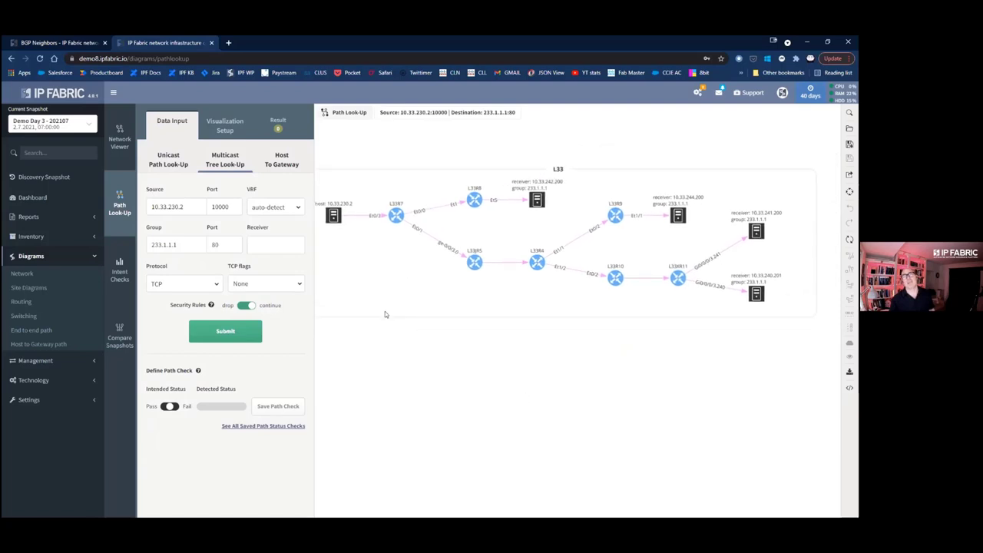
{"action": "left_click", "coordinate": [120, 204]}
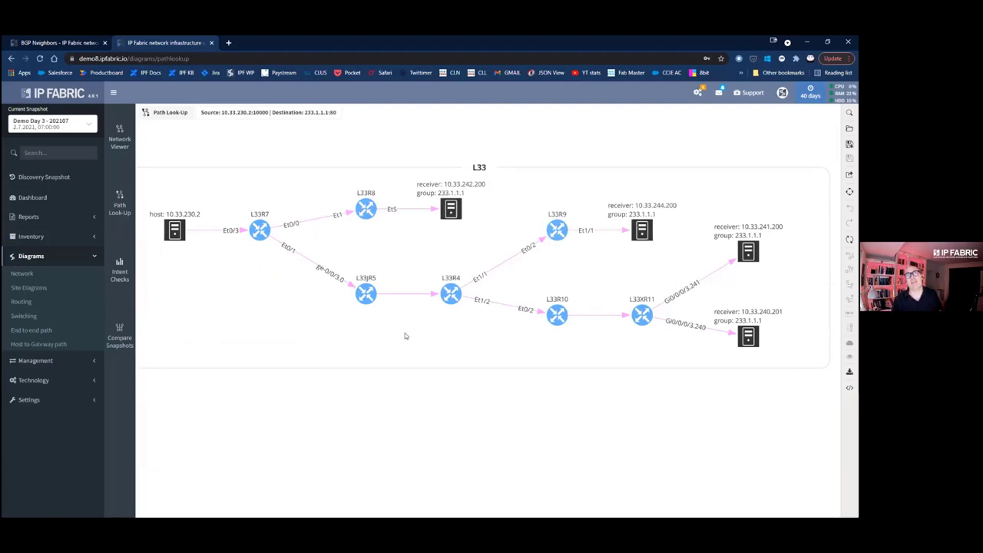
Inspect the forwarding decisions and device details of routers L33R8 and L33JR5 in the multicast tree.
{"action": "left_click", "coordinate": [384, 222]}
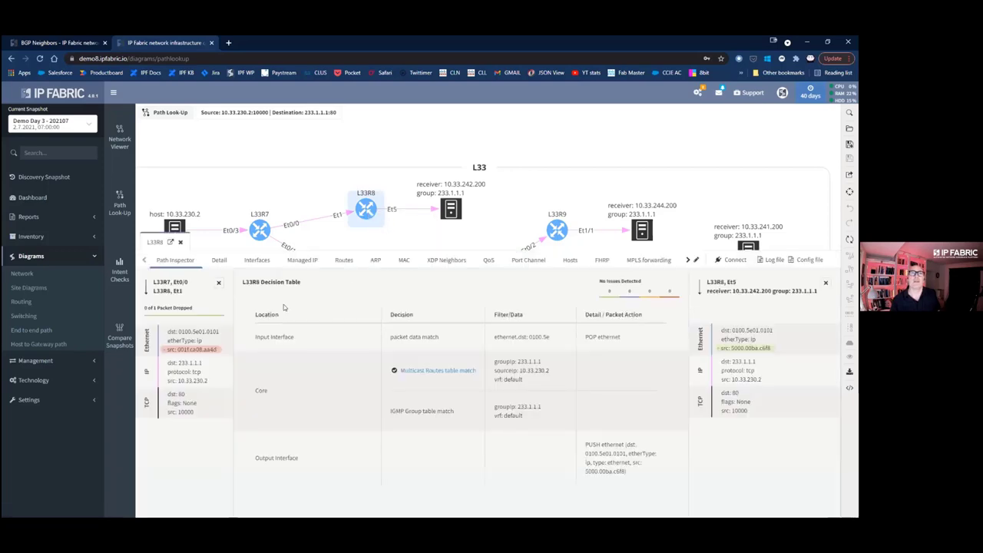
{"action": "left_click", "coordinate": [219, 259]}
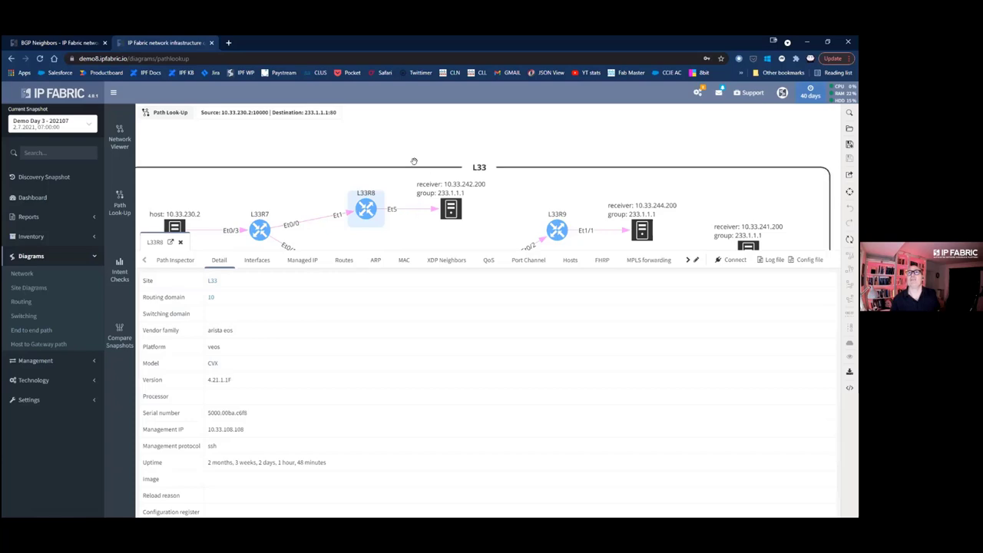
{"action": "left_click_drag", "start_coordinate": [420, 143], "coordinate": [417, 99]}
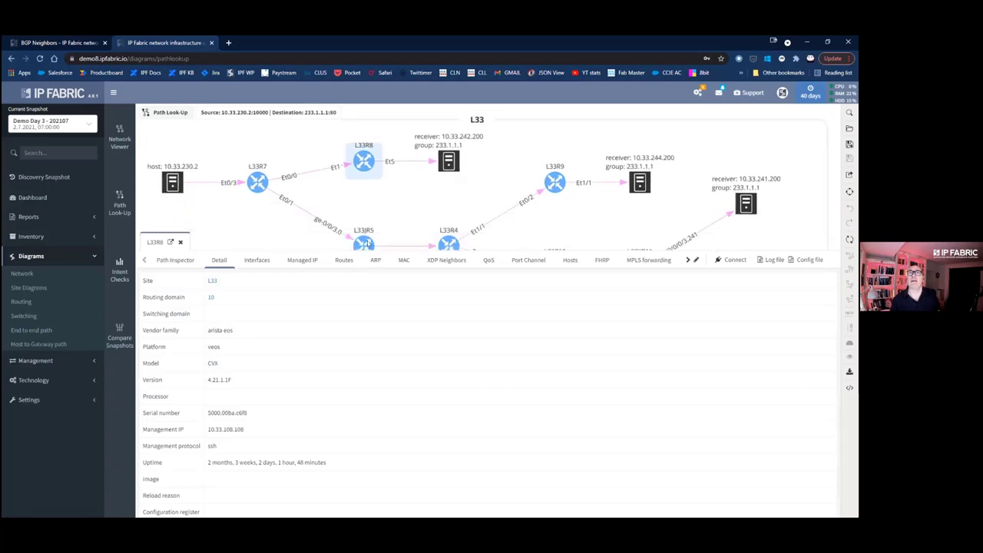
{"action": "left_click", "coordinate": [366, 243]}
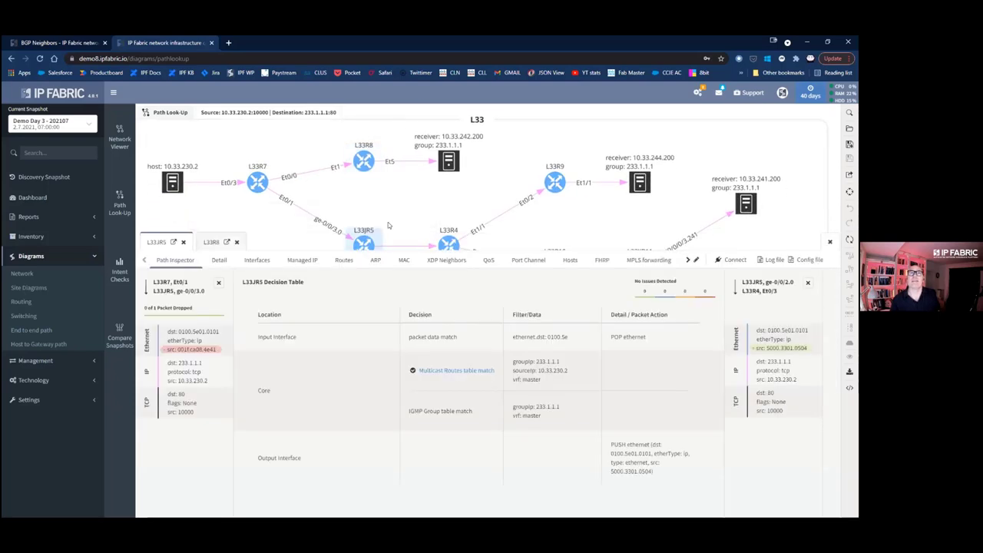
{"action": "left_click", "coordinate": [219, 260]}
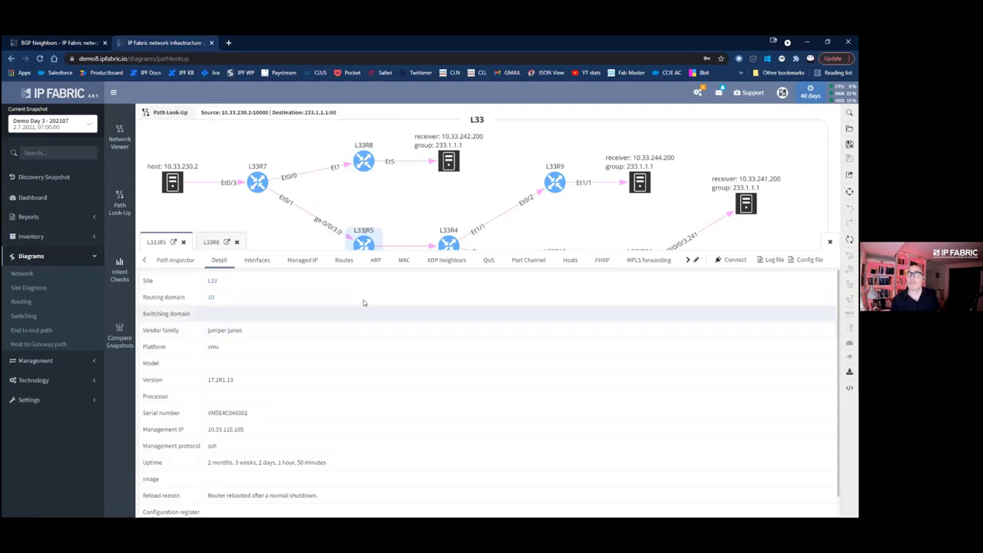
Inspect the forwarding decisions and device details of router L33R10, and shrink the detail pane to reveal more of the diagram.
{"action": "left_click_drag", "start_coordinate": [560, 221], "coordinate": [514, 158]}
{"action": "mouse_move", "coordinate": [509, 202]}
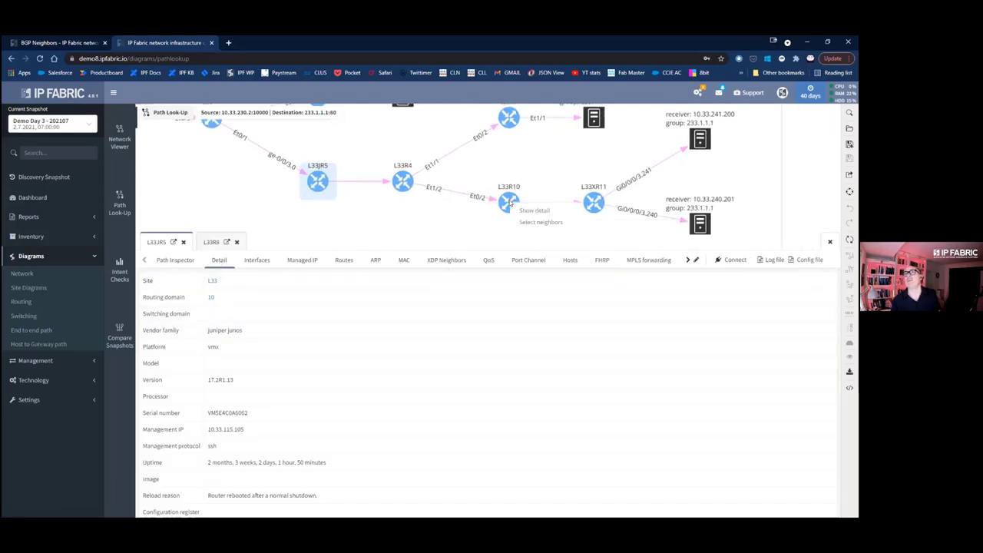
{"action": "left_click", "coordinate": [533, 211]}
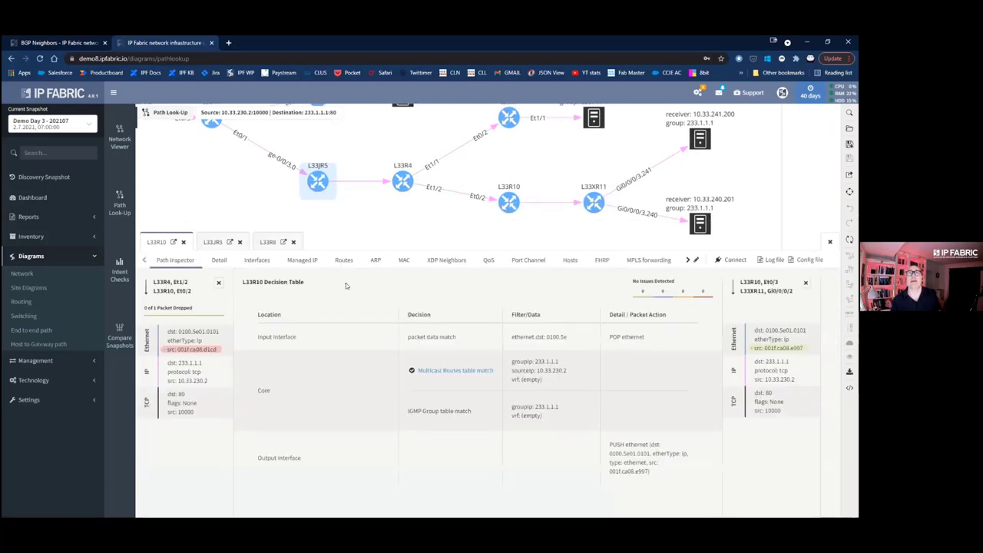
{"action": "left_click", "coordinate": [220, 260]}
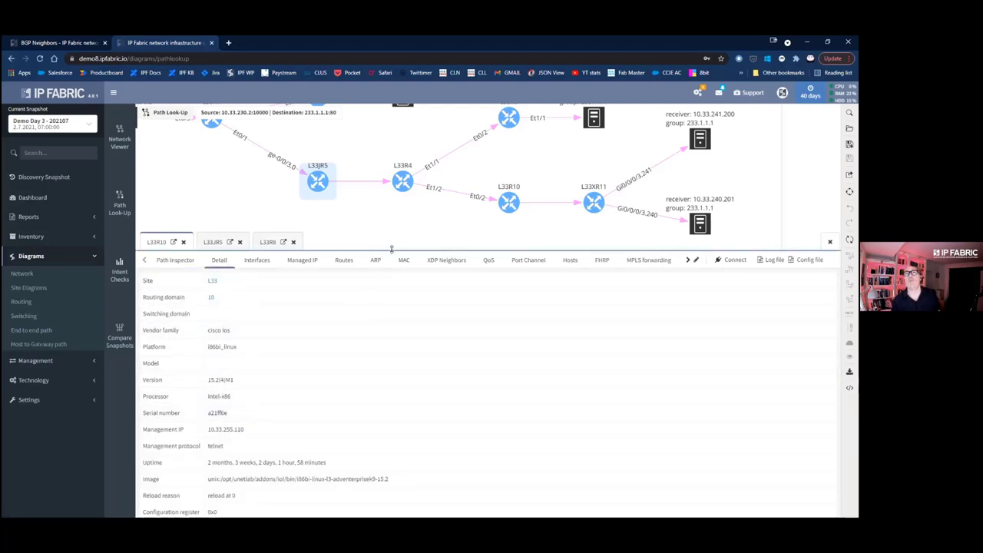
{"action": "left_click_drag", "start_coordinate": [393, 250], "coordinate": [405, 368]}
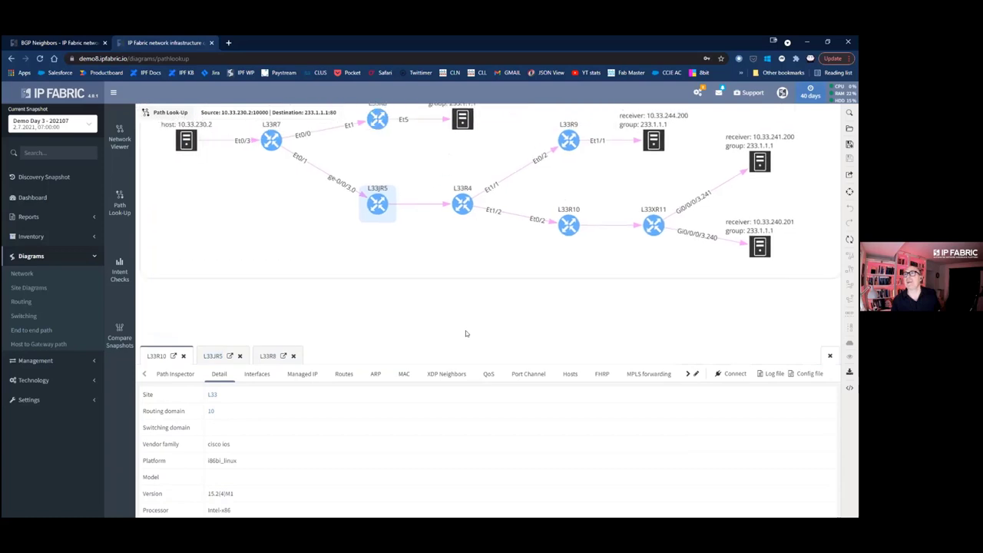